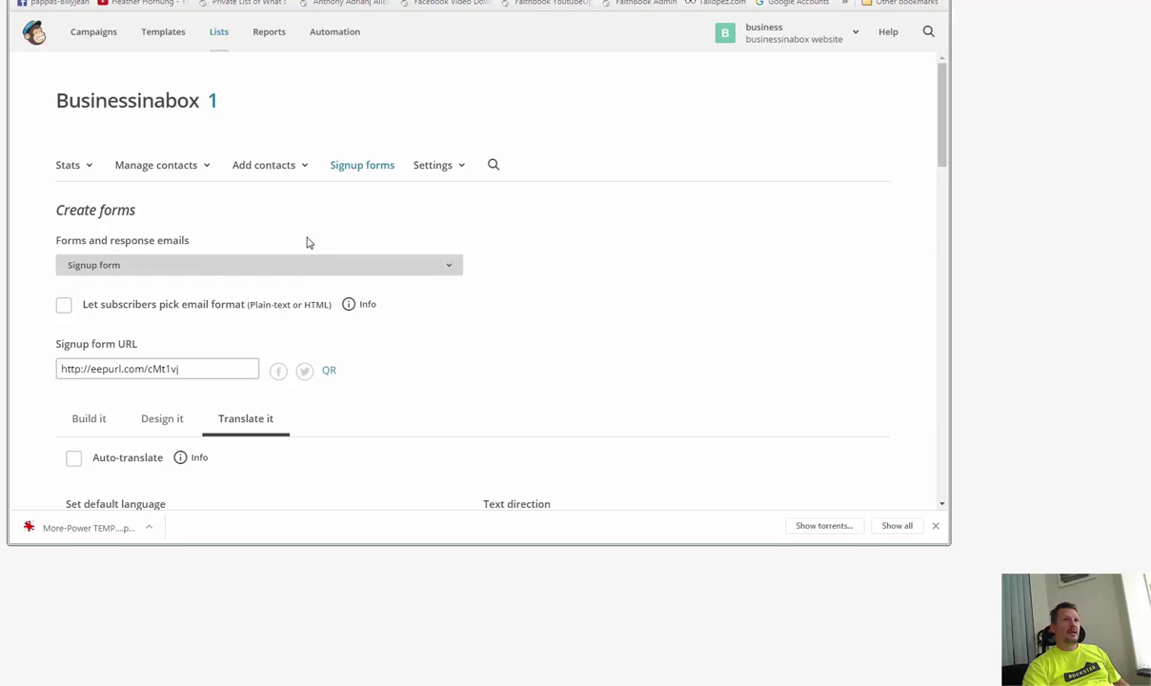
- Go to the Campaigns page to list the sent 'businessinabox' campaign
left_click(94, 38)
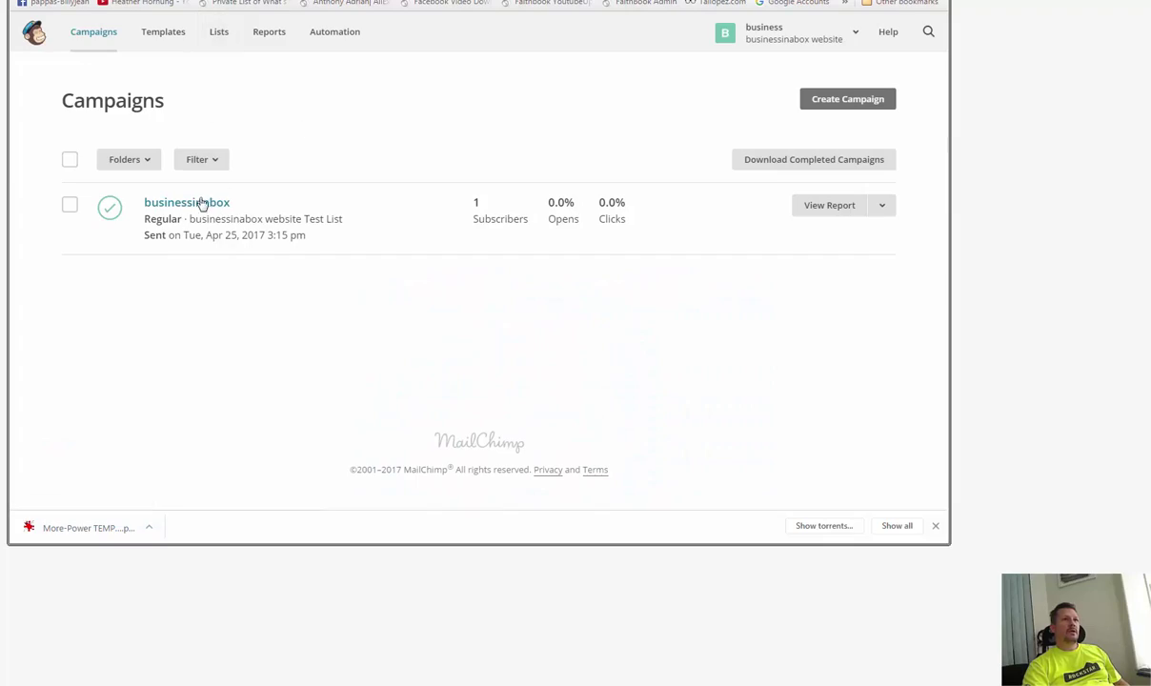
- From Lists, open the businessinabox list's General forms signup form builder
left_click(194, 207)
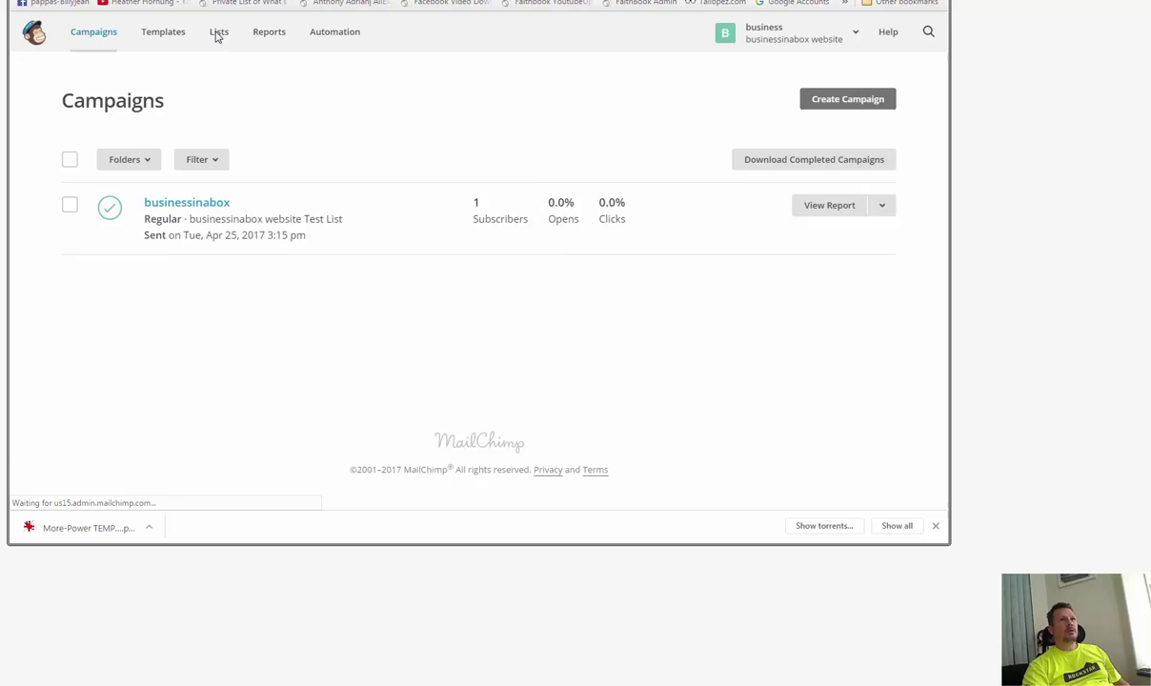
left_click(217, 34)
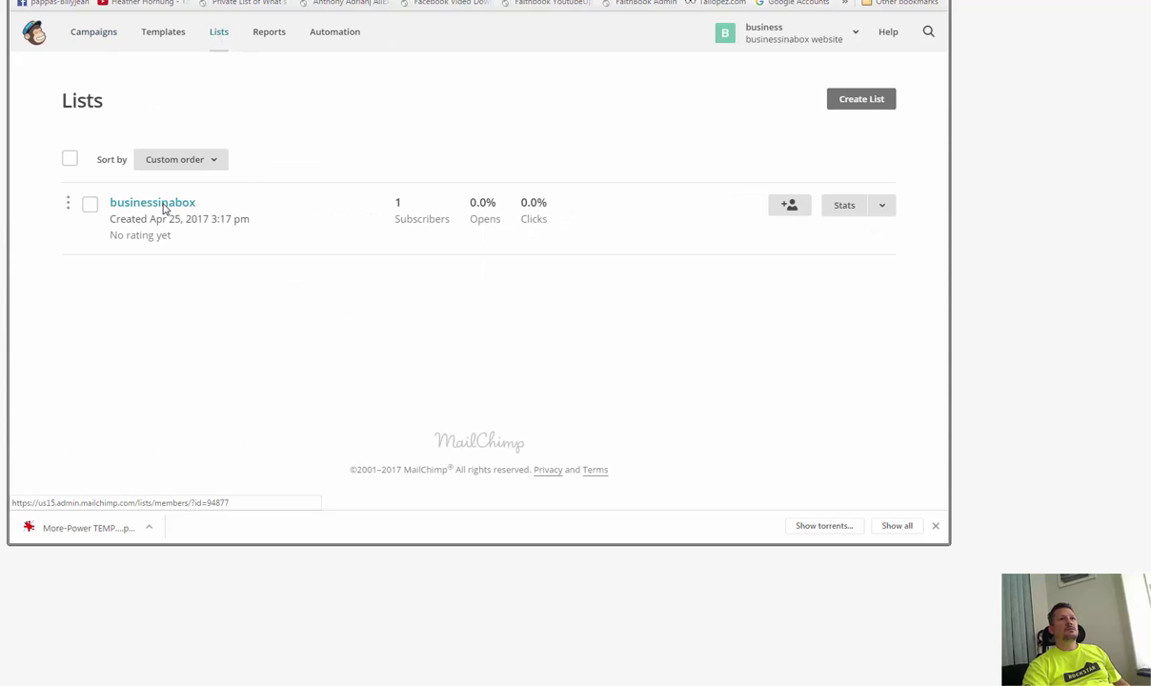
left_click(163, 207)
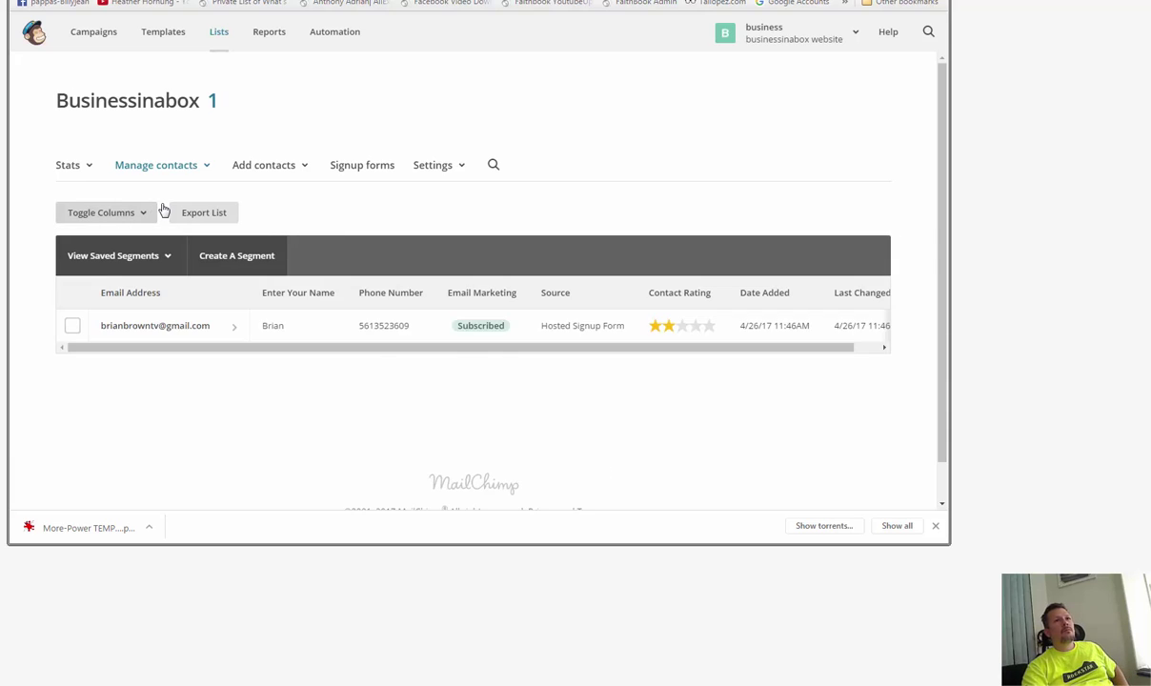
left_click(173, 229)
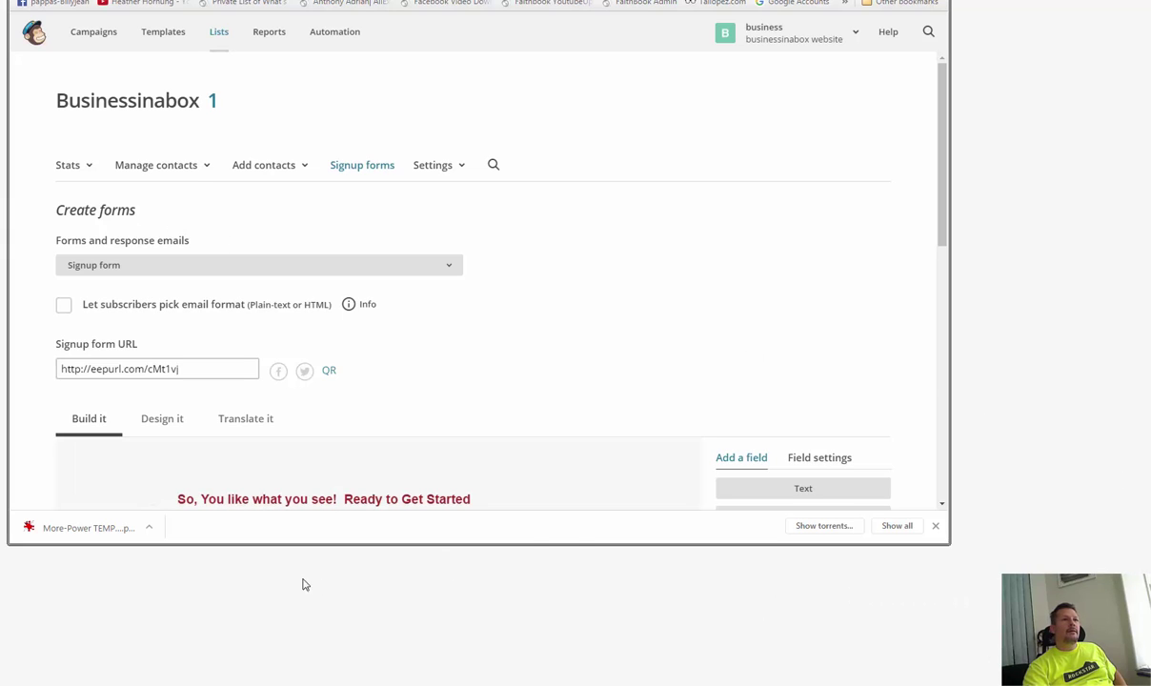
scroll(461, 346, "down", 5)
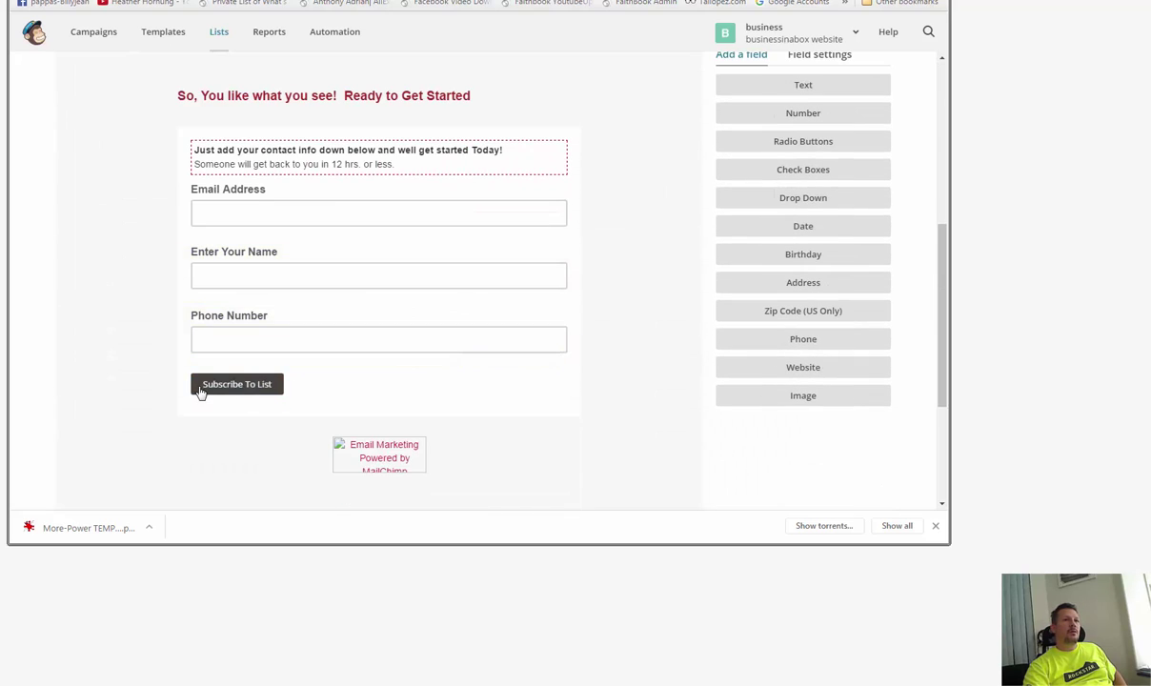
scroll(372, 372, "up", 2)
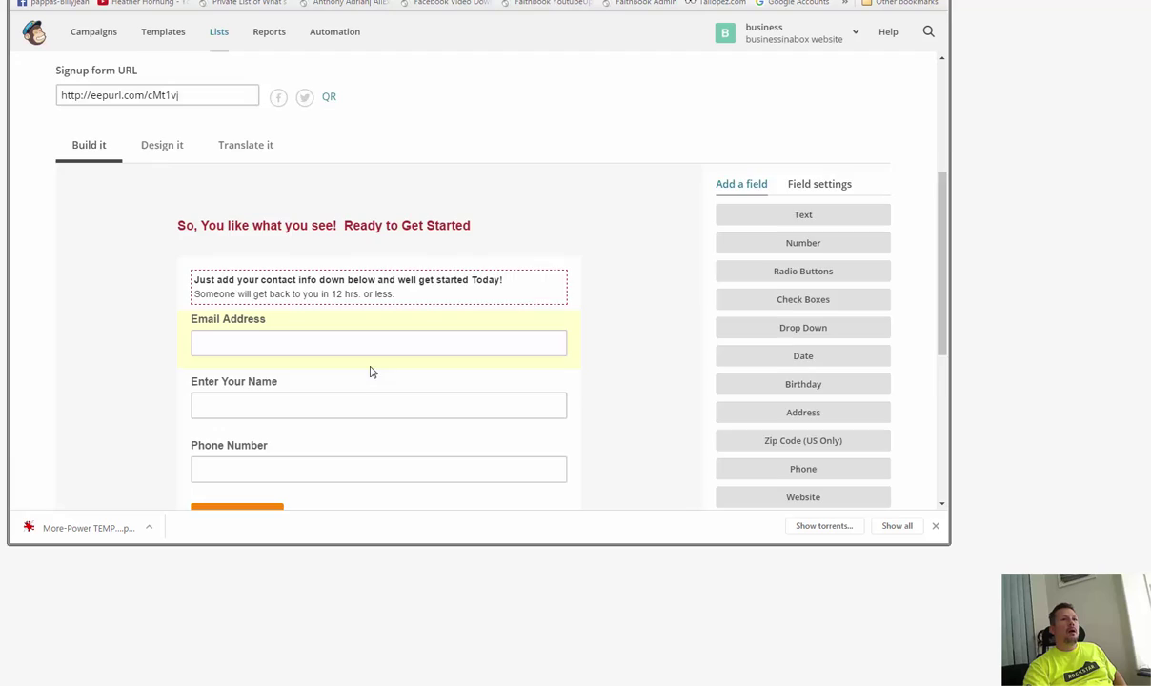
scroll(370, 373, "down", 2)
scroll(229, 384, "up", 1)
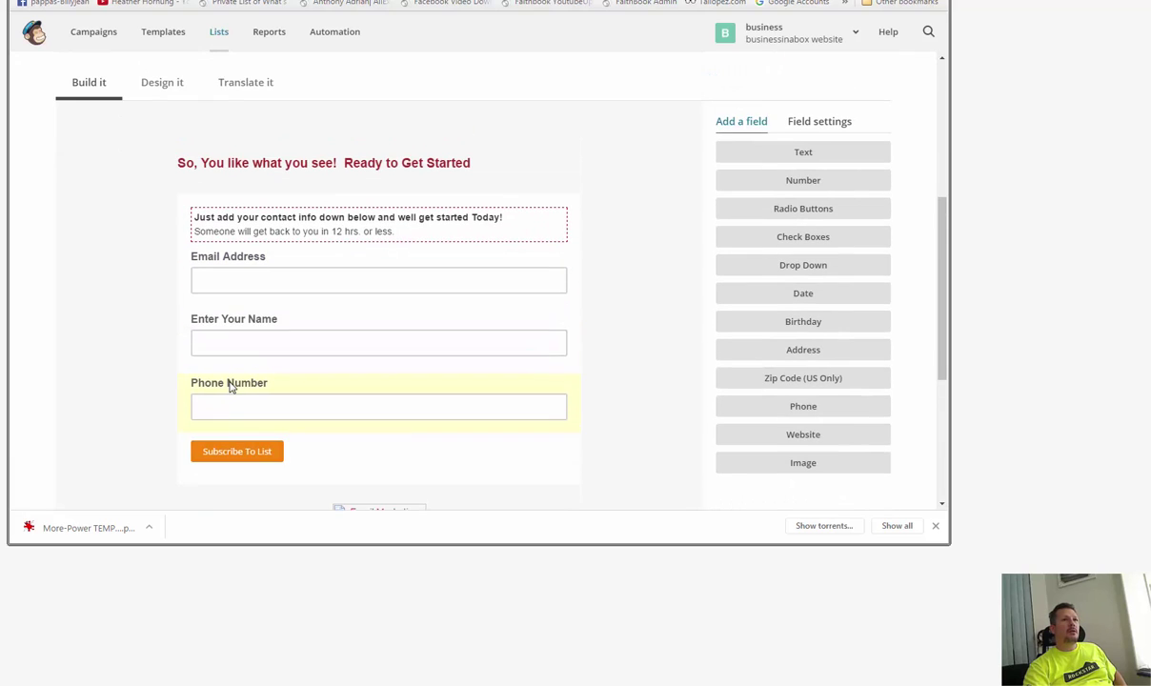
scroll(133, 236, "up", 2)
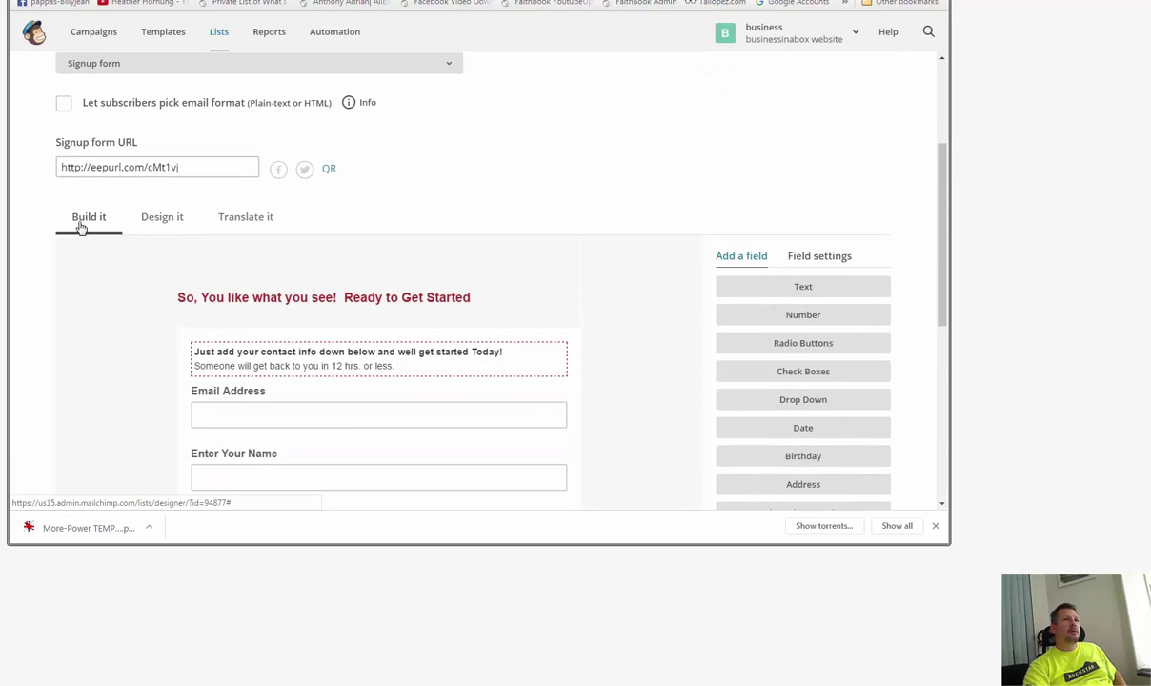
- Under Design it > Forms > Buttons, set the button background to #f78205, keeping #ffffff text
left_click(164, 219)
scroll(345, 255, "down", 2)
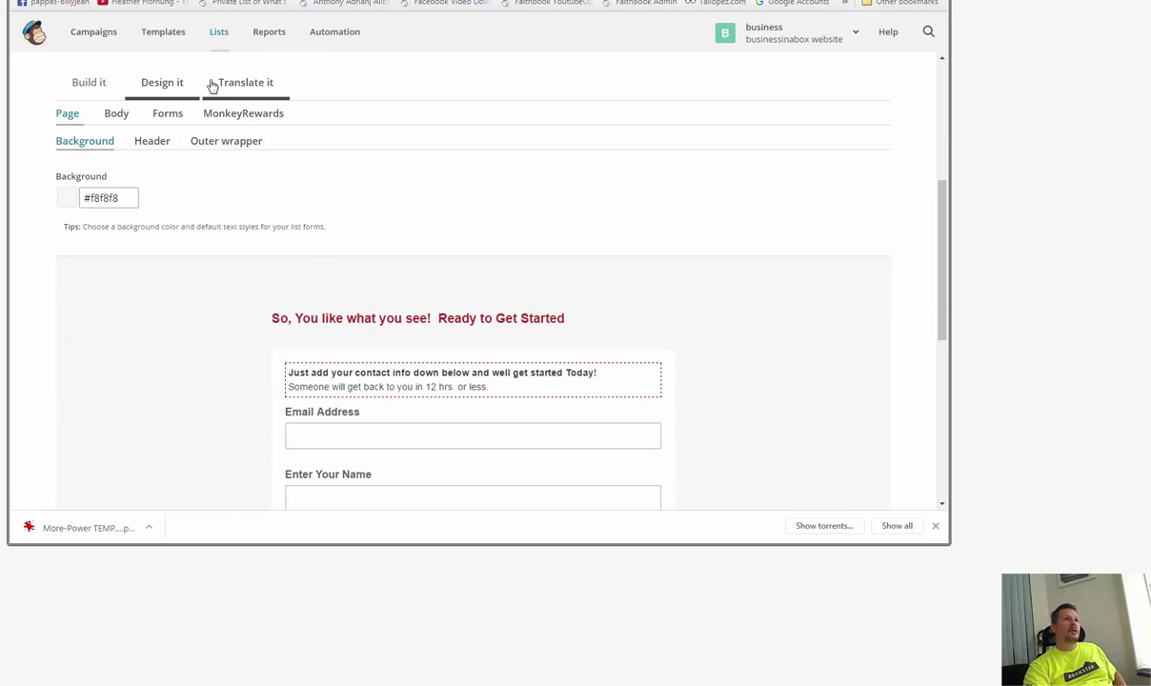
left_click(167, 116)
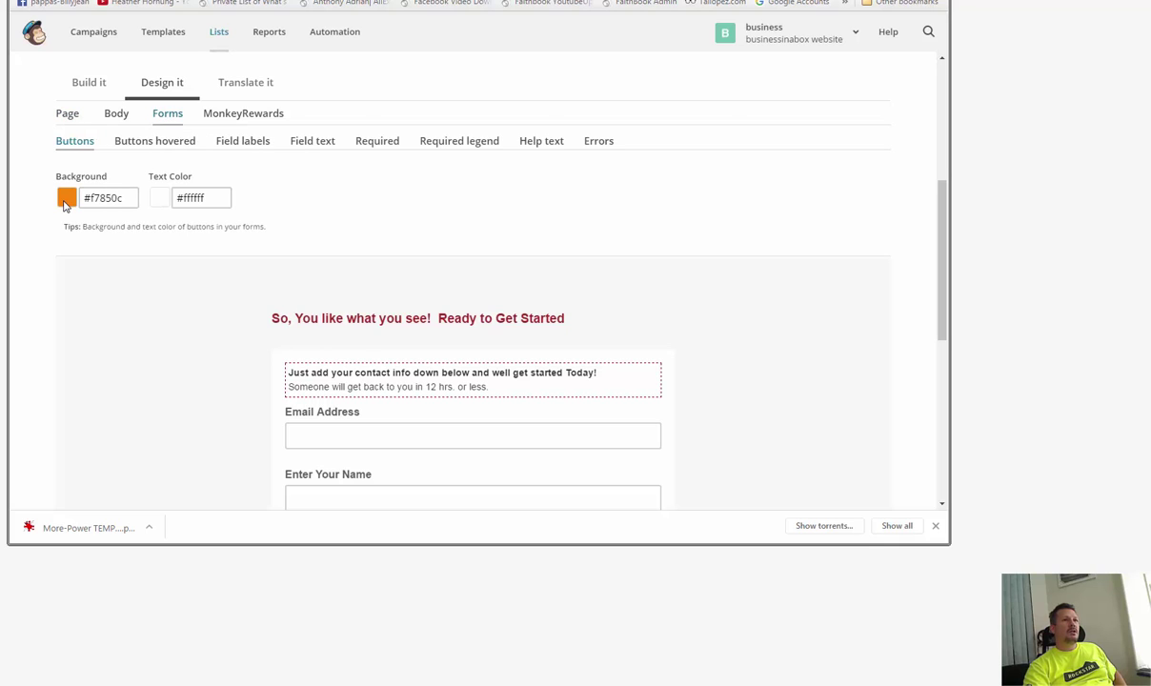
scroll(440, 278, "down", 3)
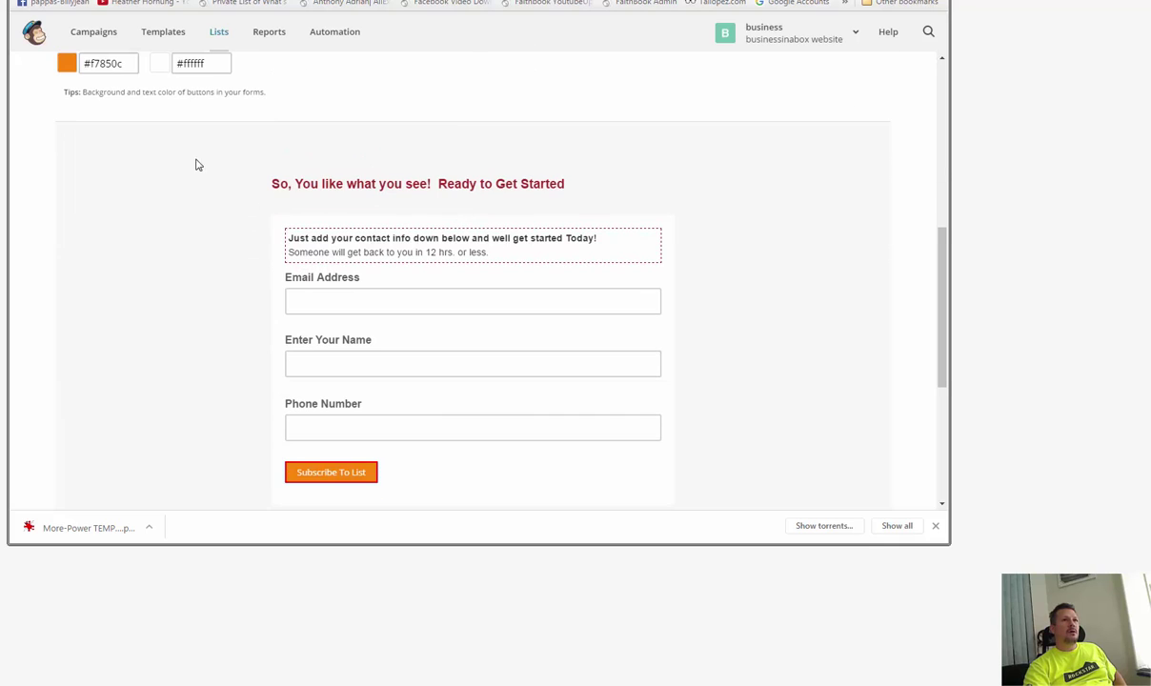
left_click(113, 63)
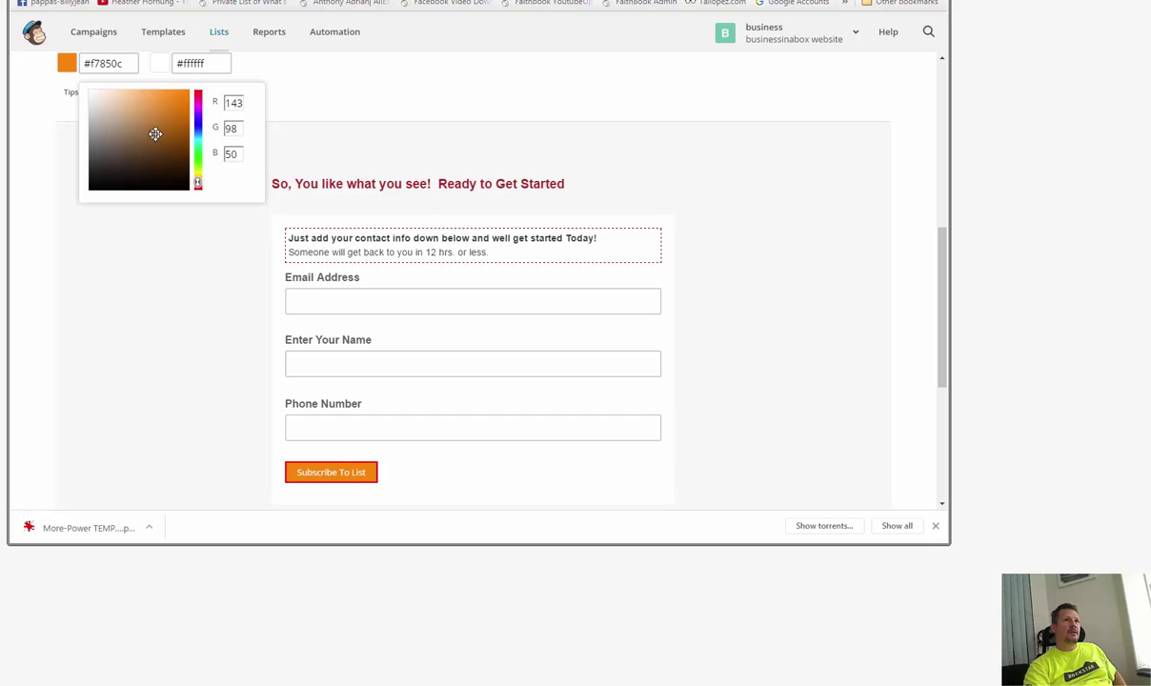
left_click_drag(155, 134, 182, 92)
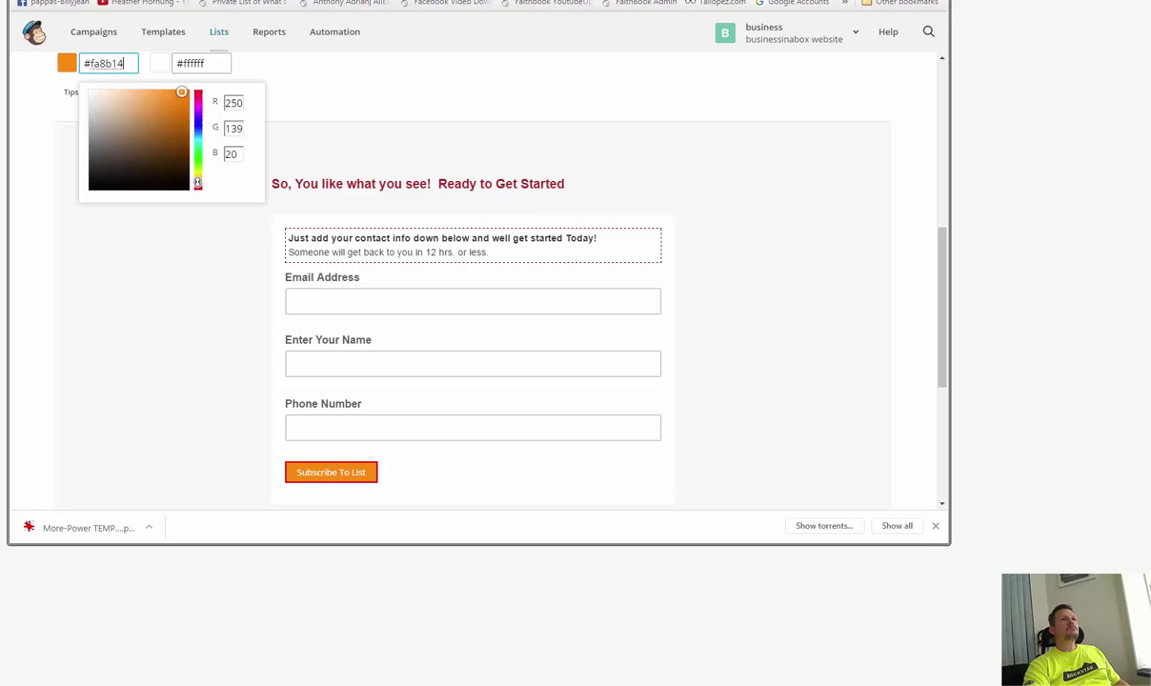
left_click(298, 110)
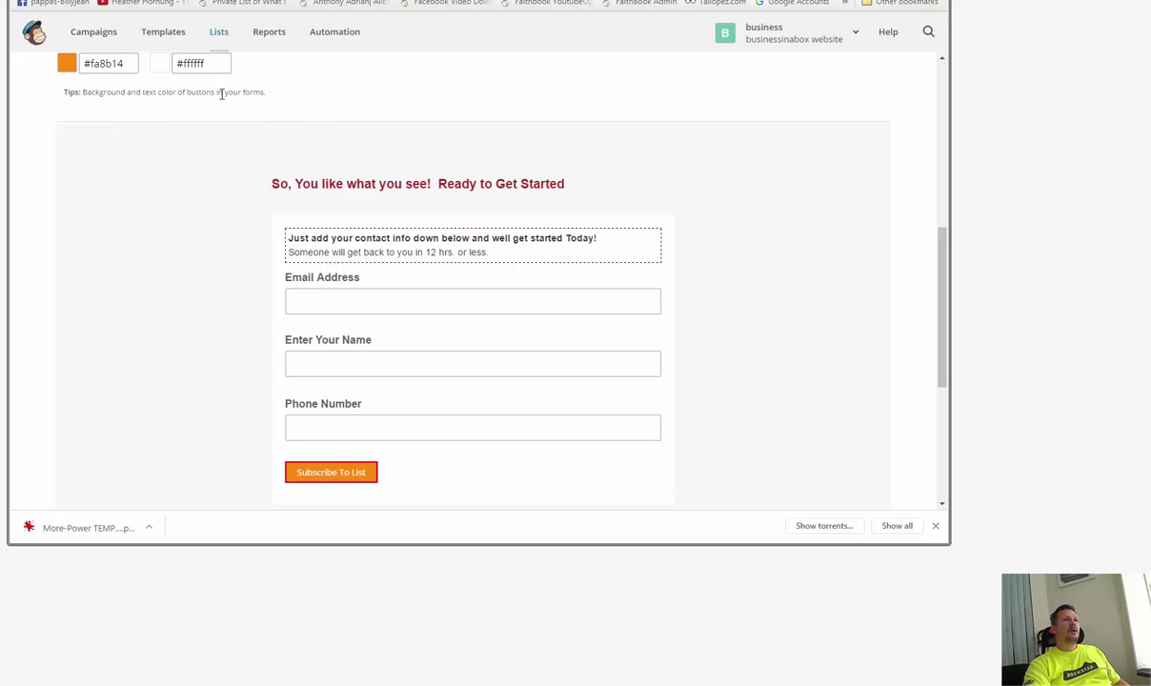
left_click(173, 63)
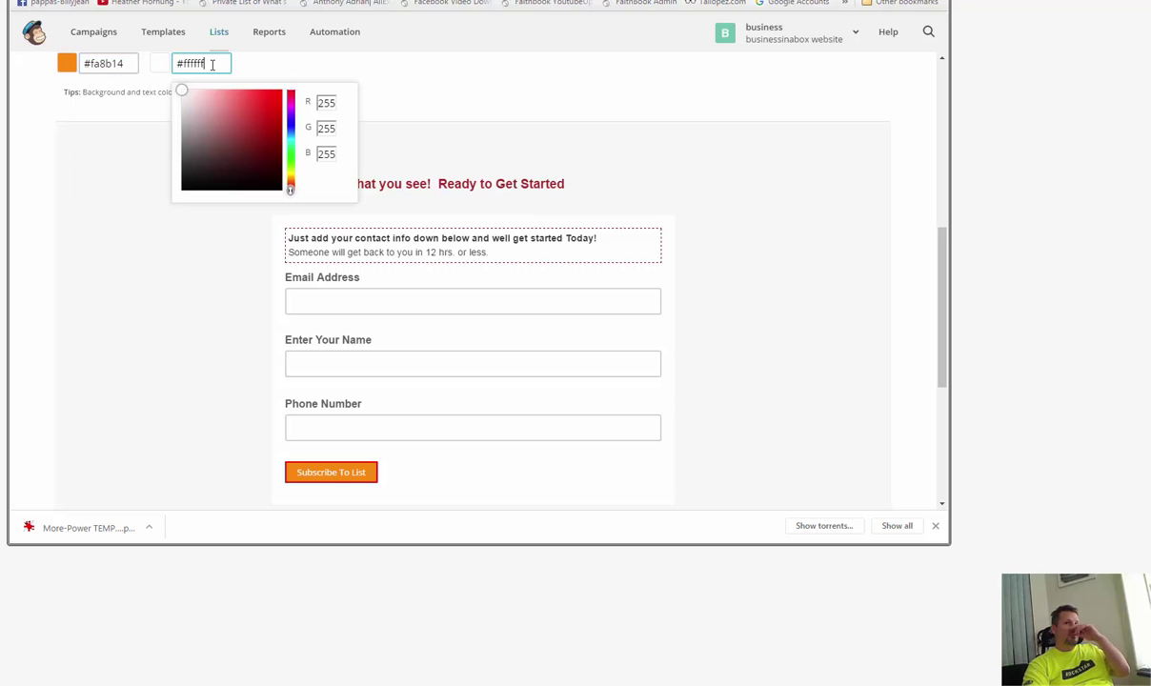
left_click(422, 110)
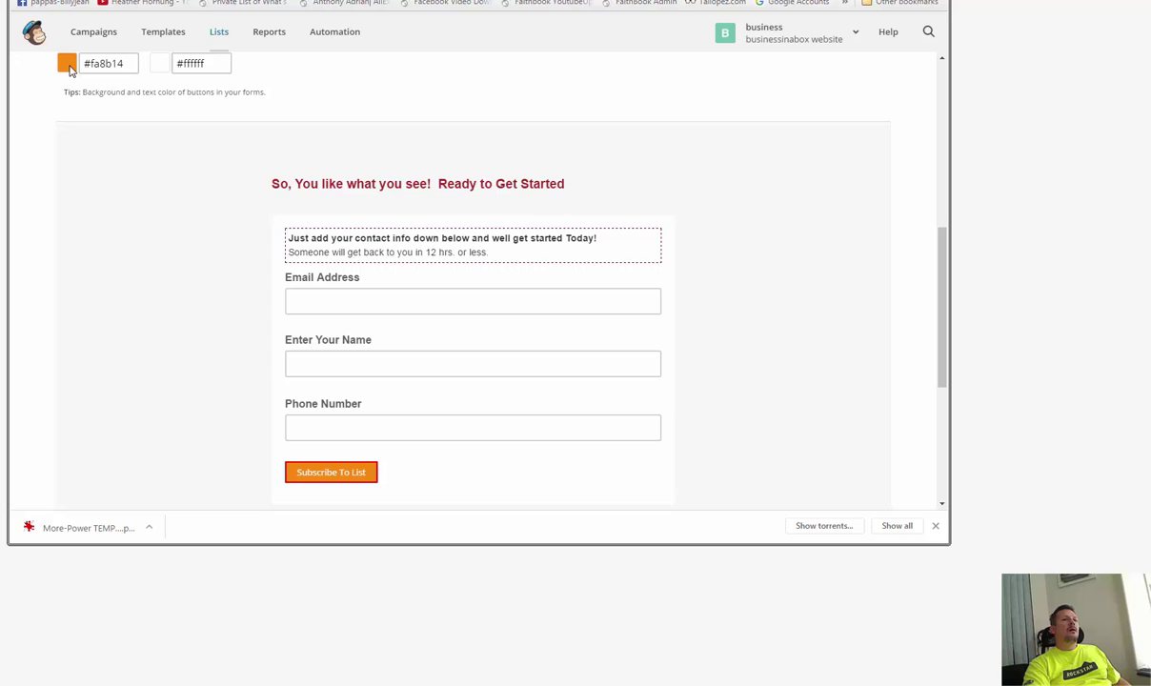
left_click(96, 63)
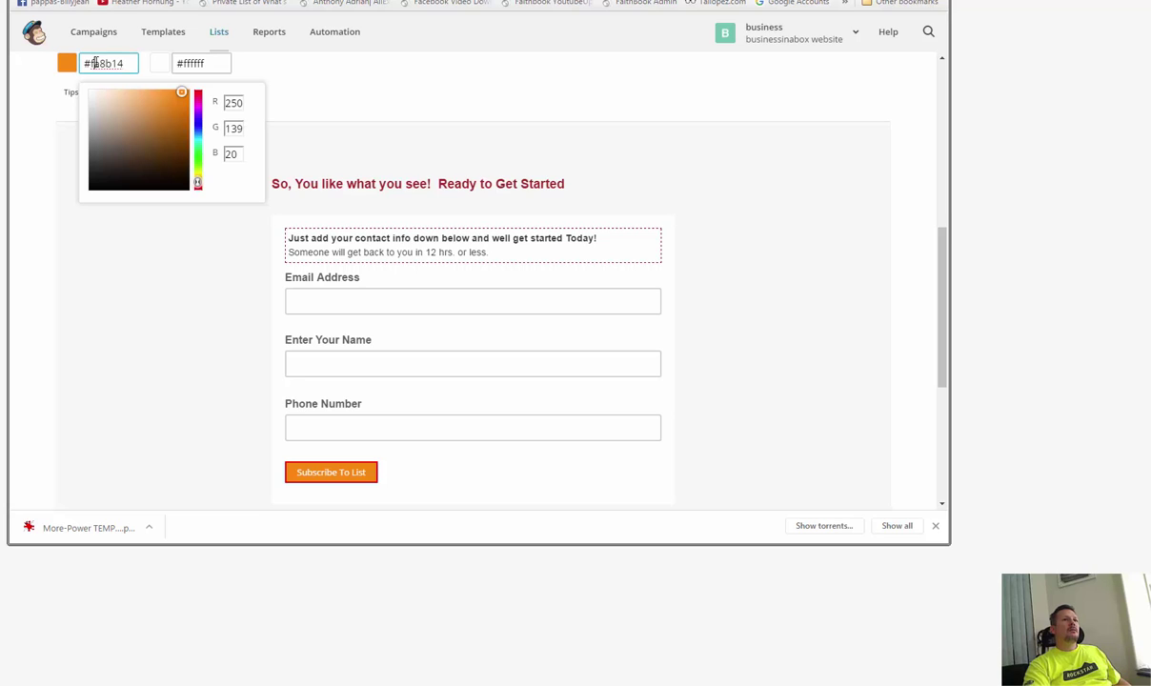
left_click_drag(183, 90, 190, 91)
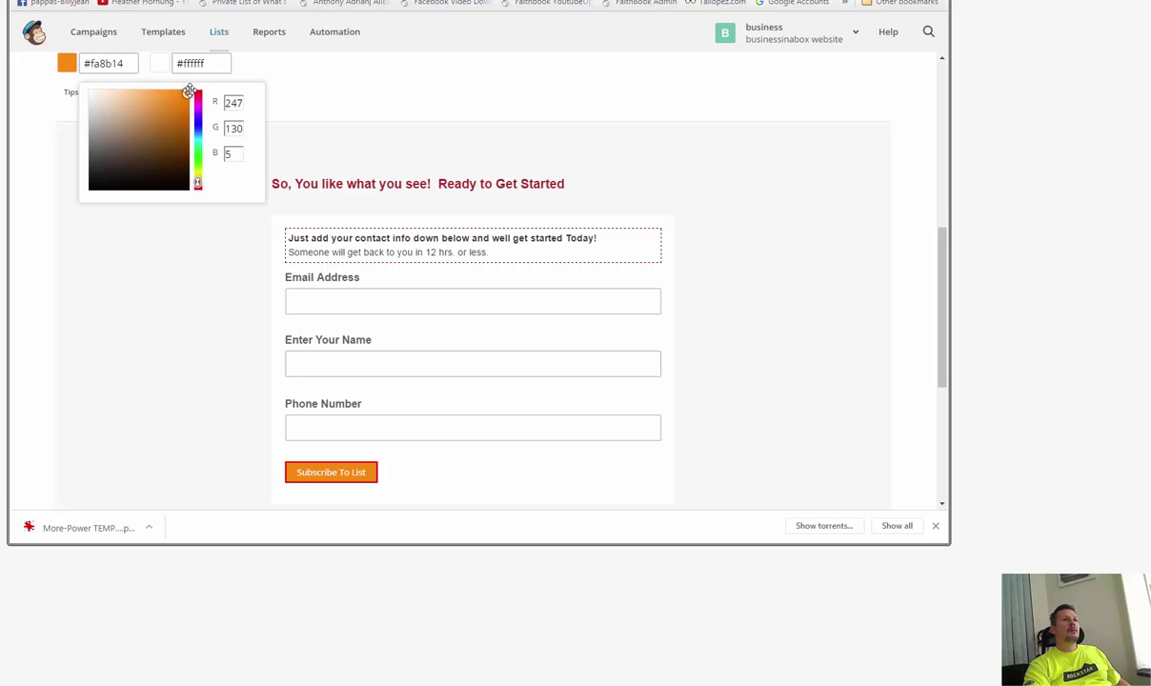
left_click(306, 92)
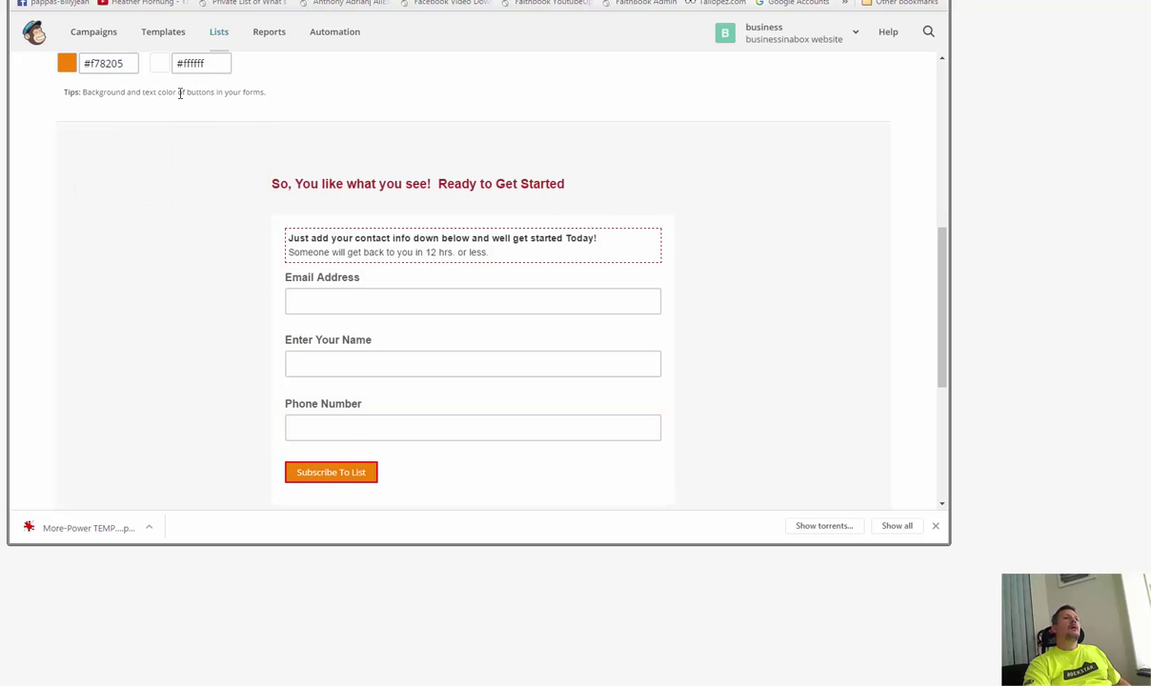
- Select the preview's Subscribe button and scroll to its Buttons styling showing the #f78205 background
scroll(345, 115, "up", 3)
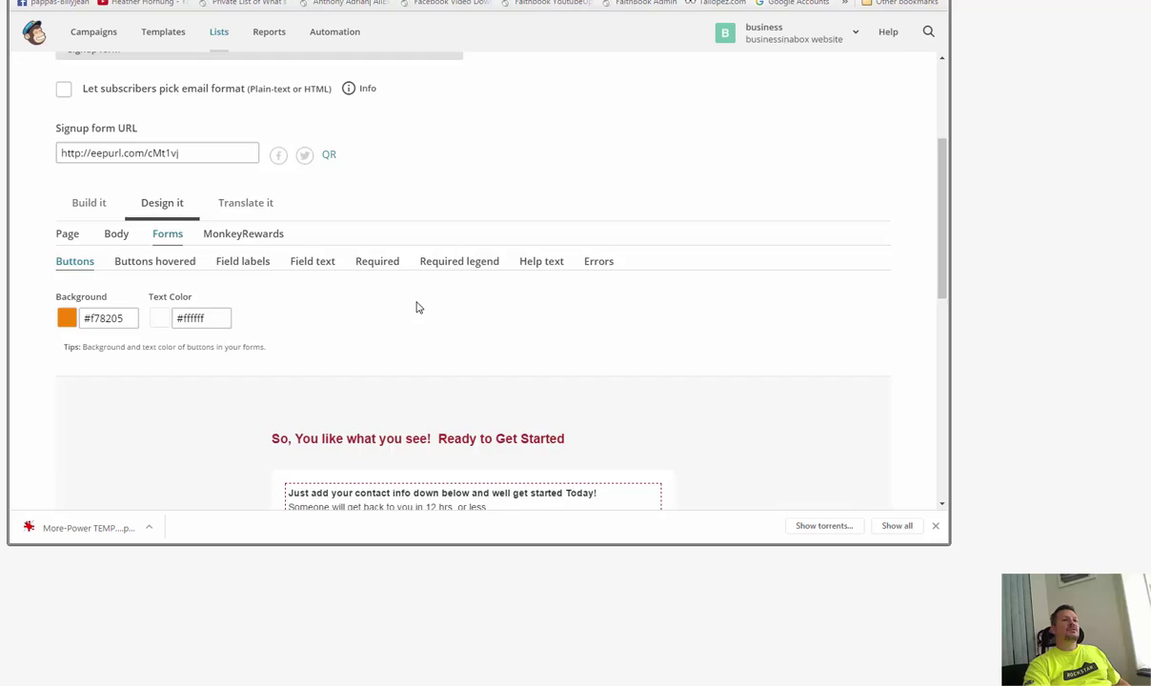
scroll(417, 306, "down", 3)
scroll(414, 295, "down", 1)
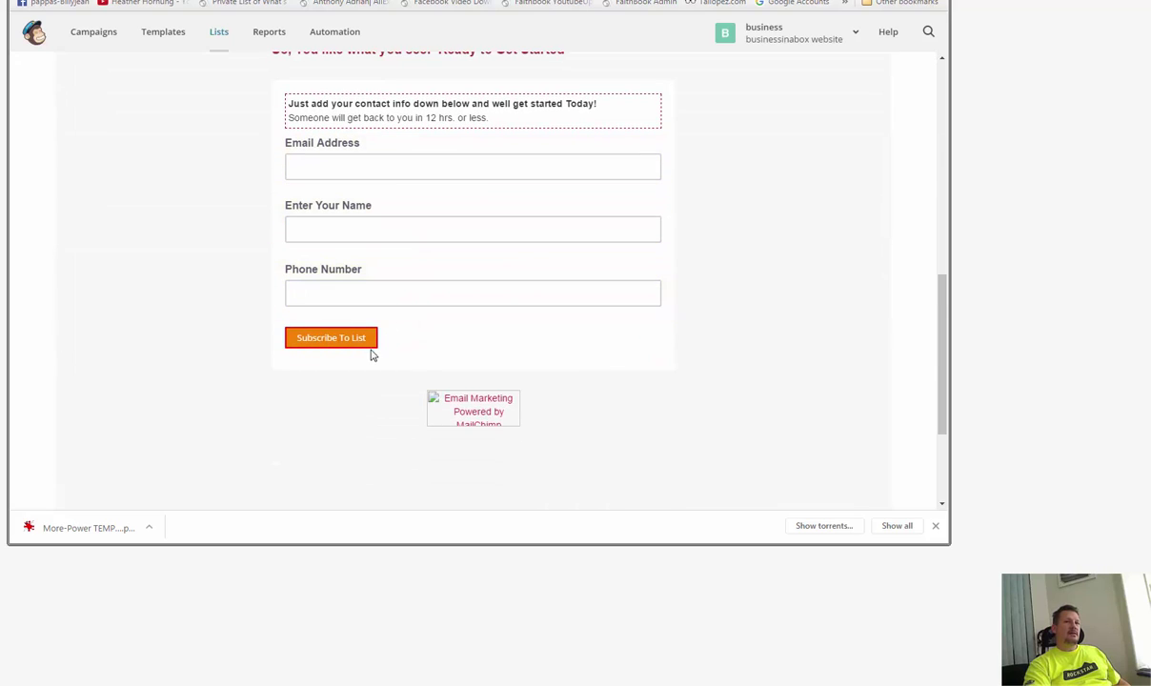
scroll(471, 280, "up", 1)
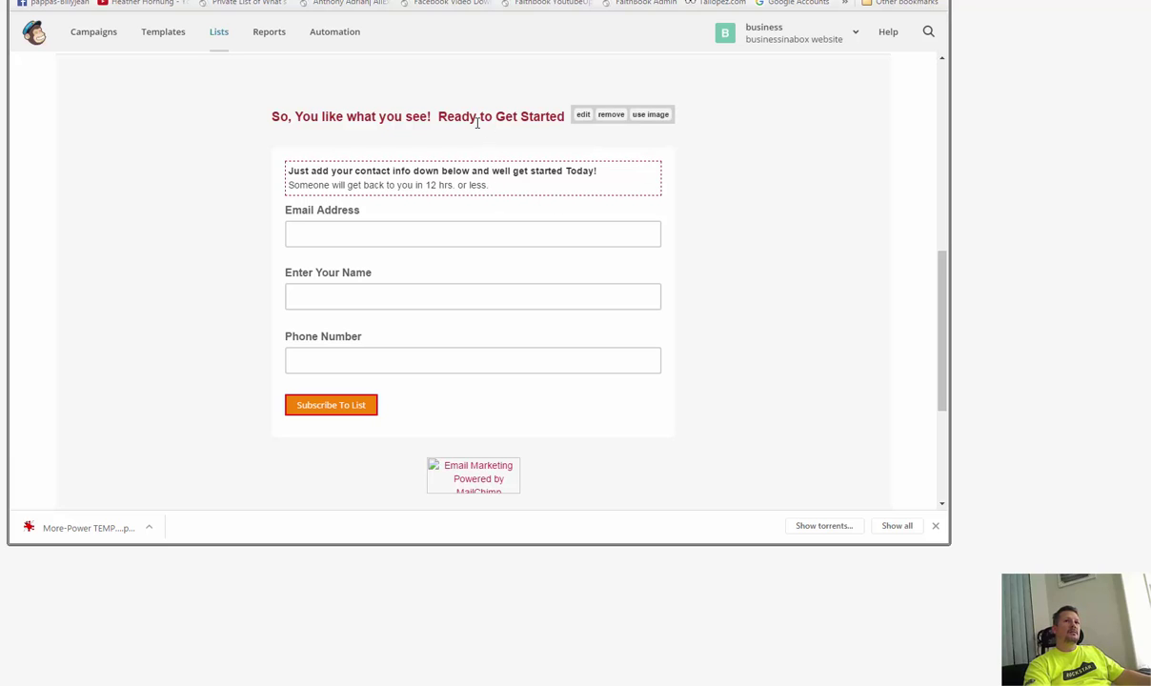
left_click(339, 405)
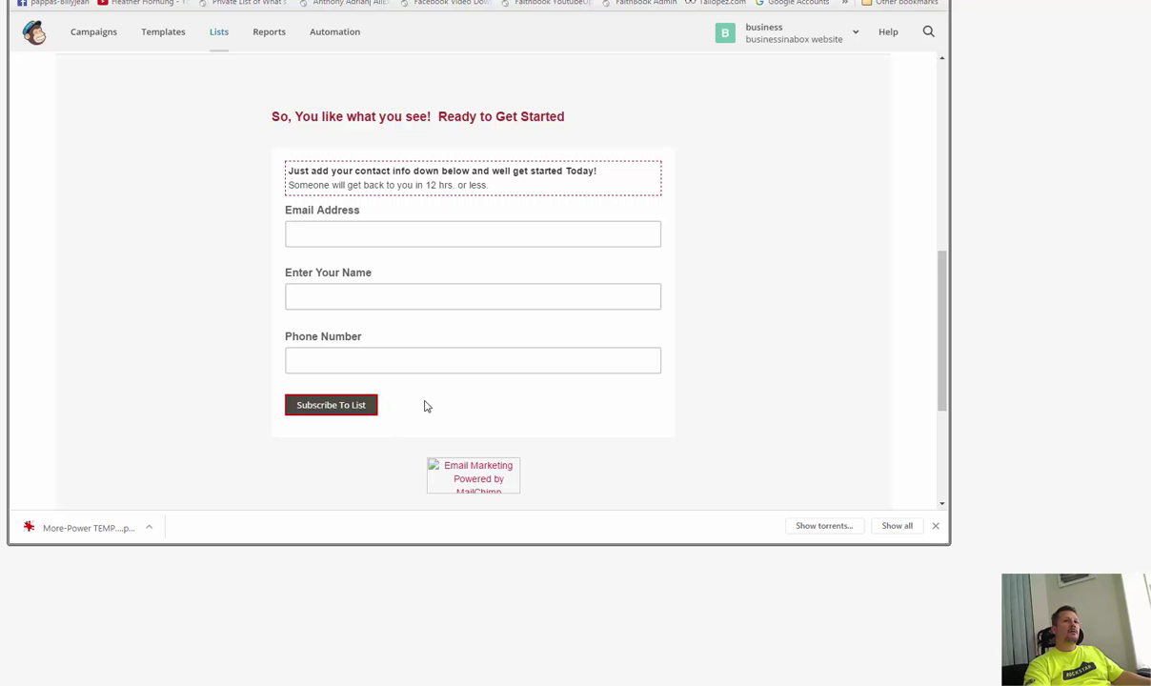
left_click(303, 230)
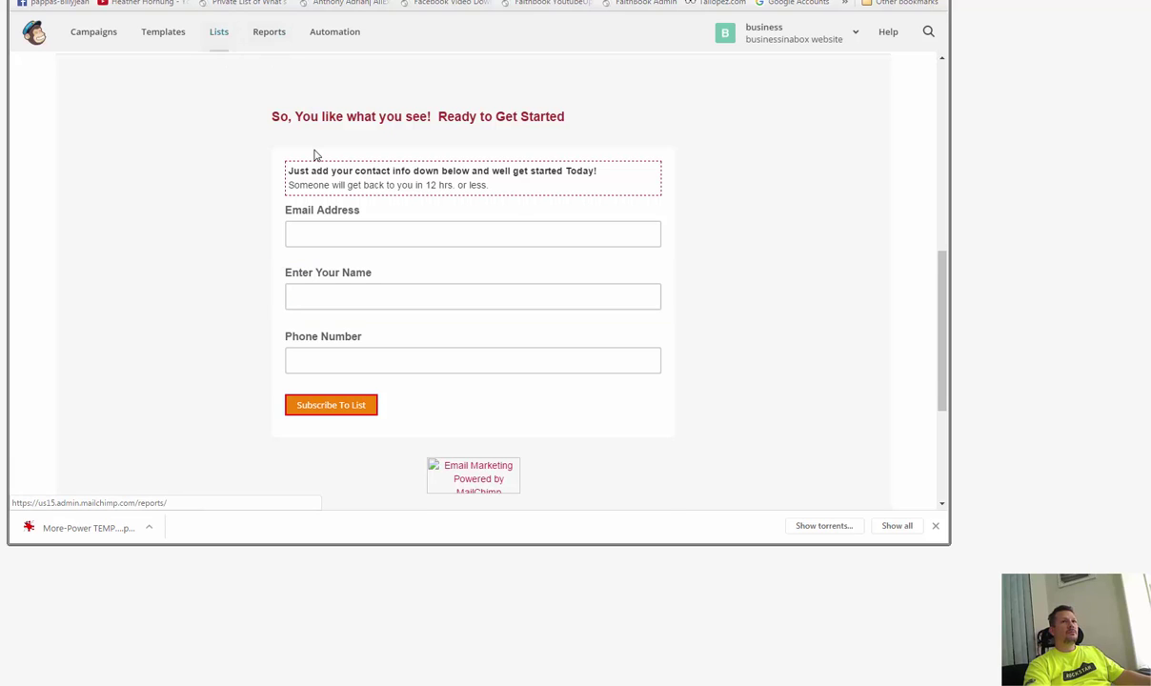
scroll(313, 154, "up", 2)
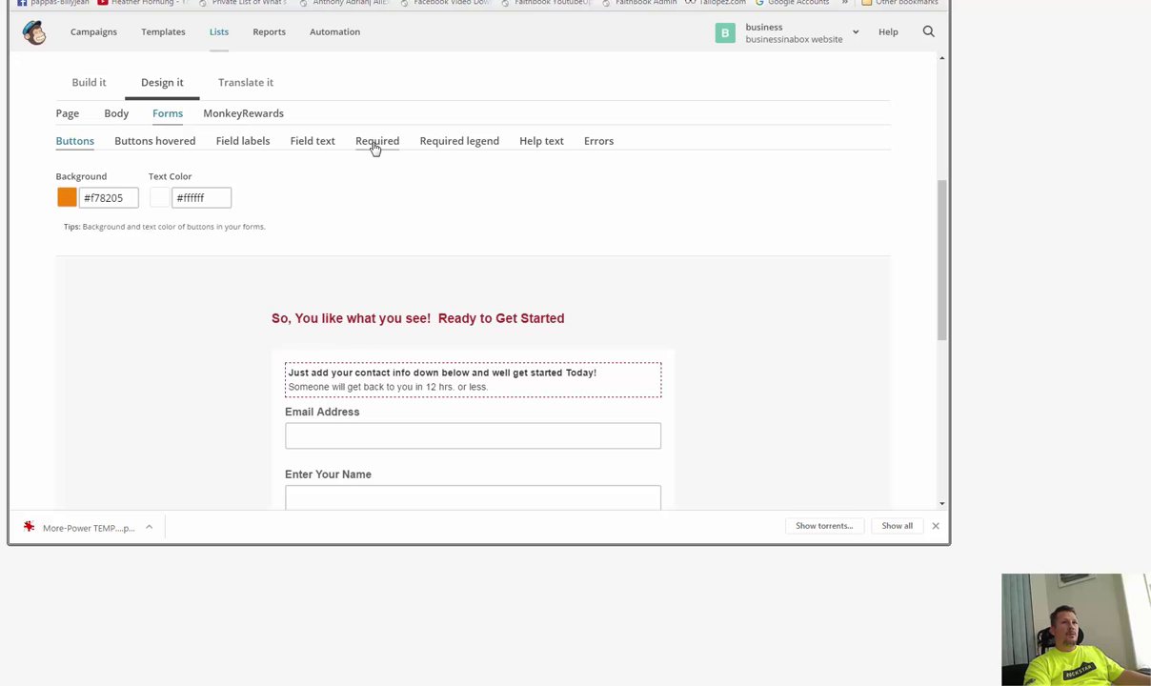
- On the Translate it tab, replace 'Subscribe to list' with 'Click To Continue' and save
left_click(239, 86)
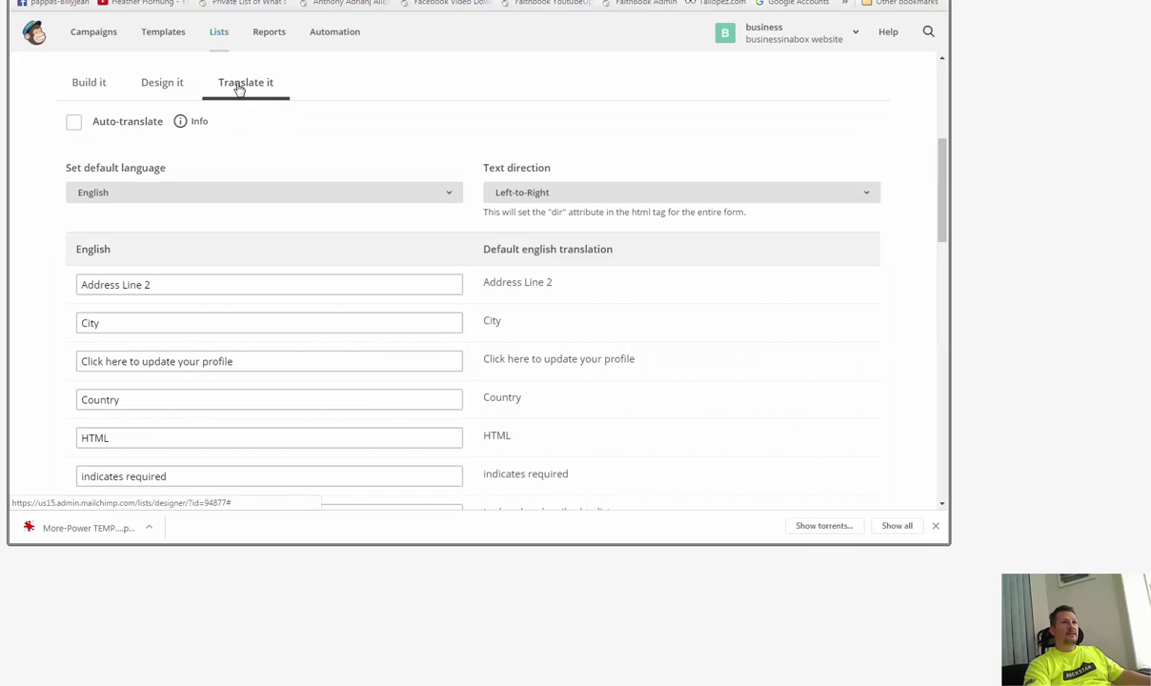
scroll(457, 272, "down", 2)
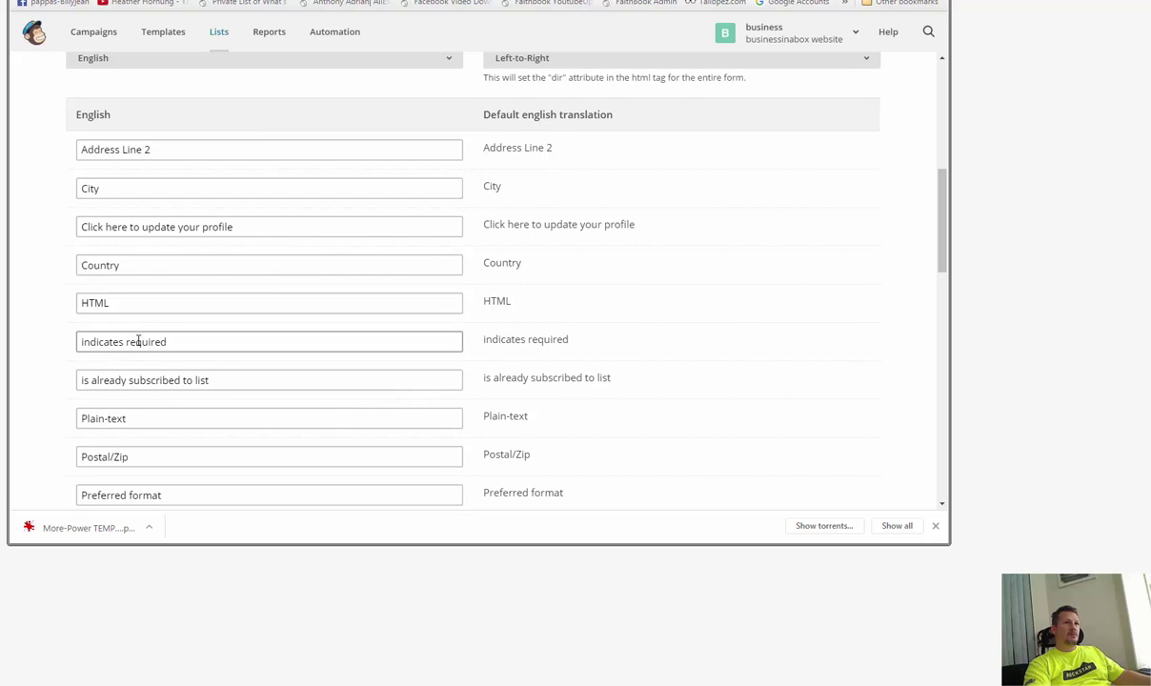
scroll(153, 329, "down", 2)
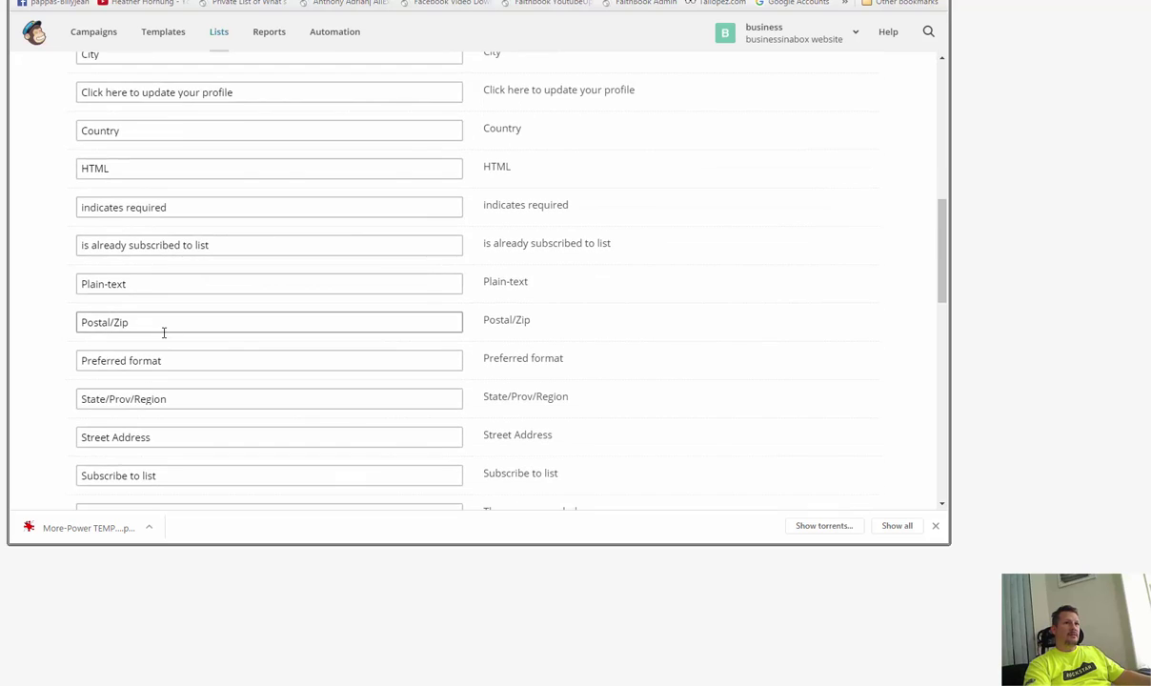
scroll(268, 353, "down", 2)
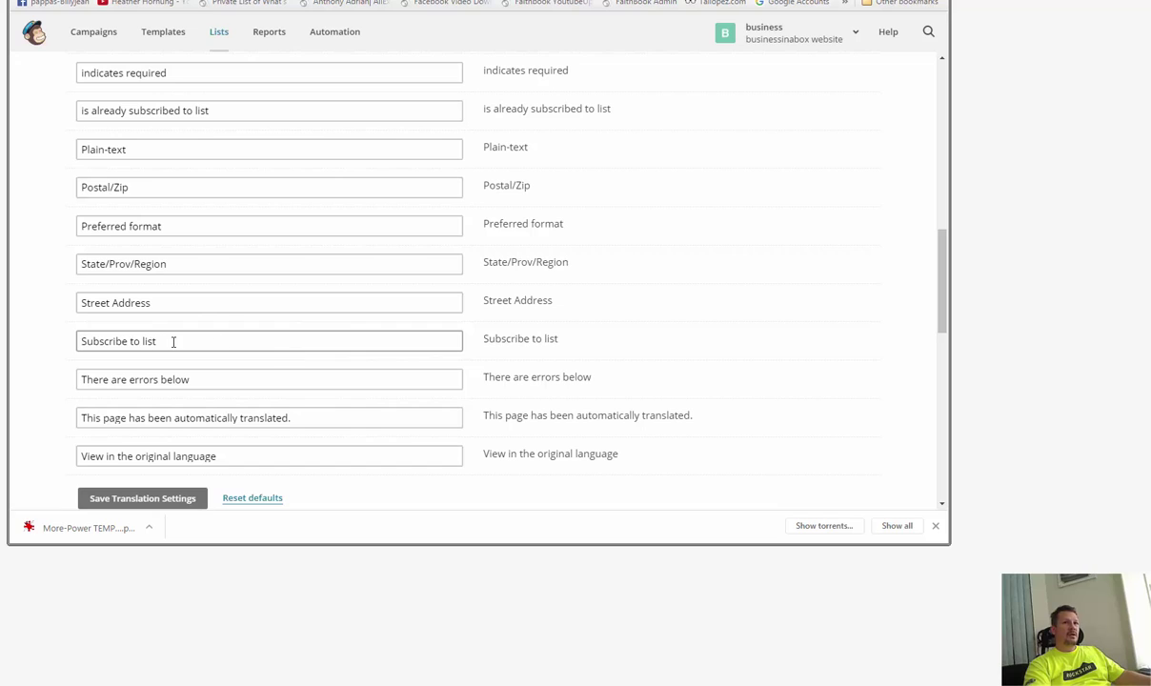
left_click_drag(173, 342, 74, 345)
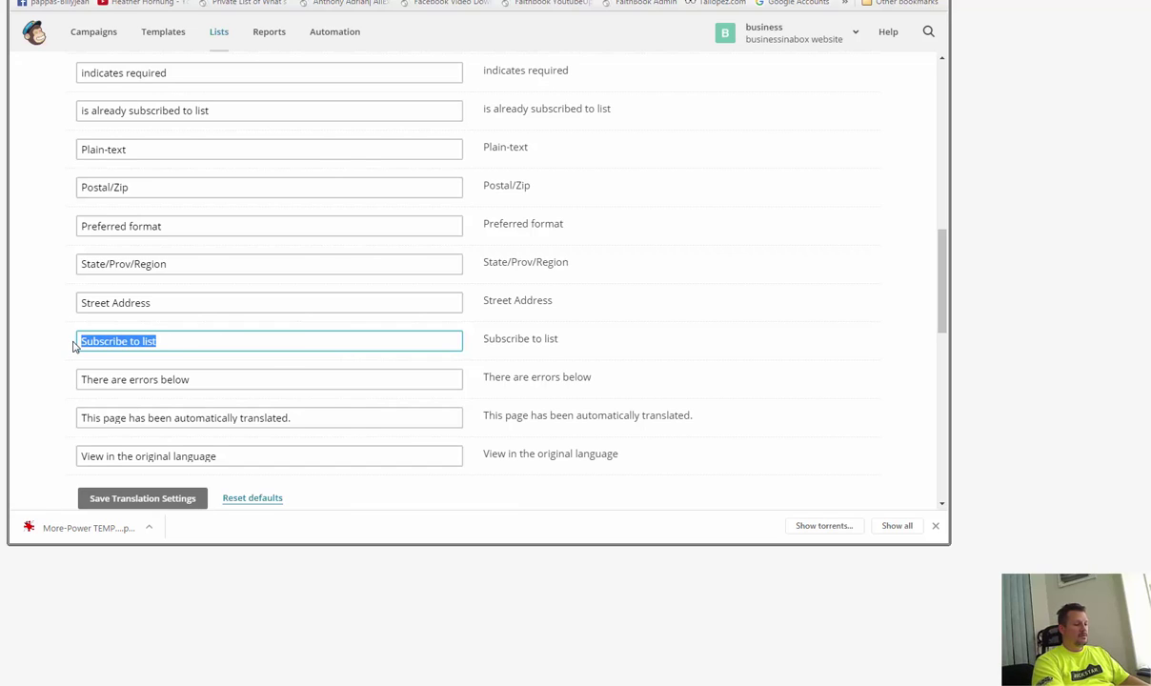
type("Click To Continue")
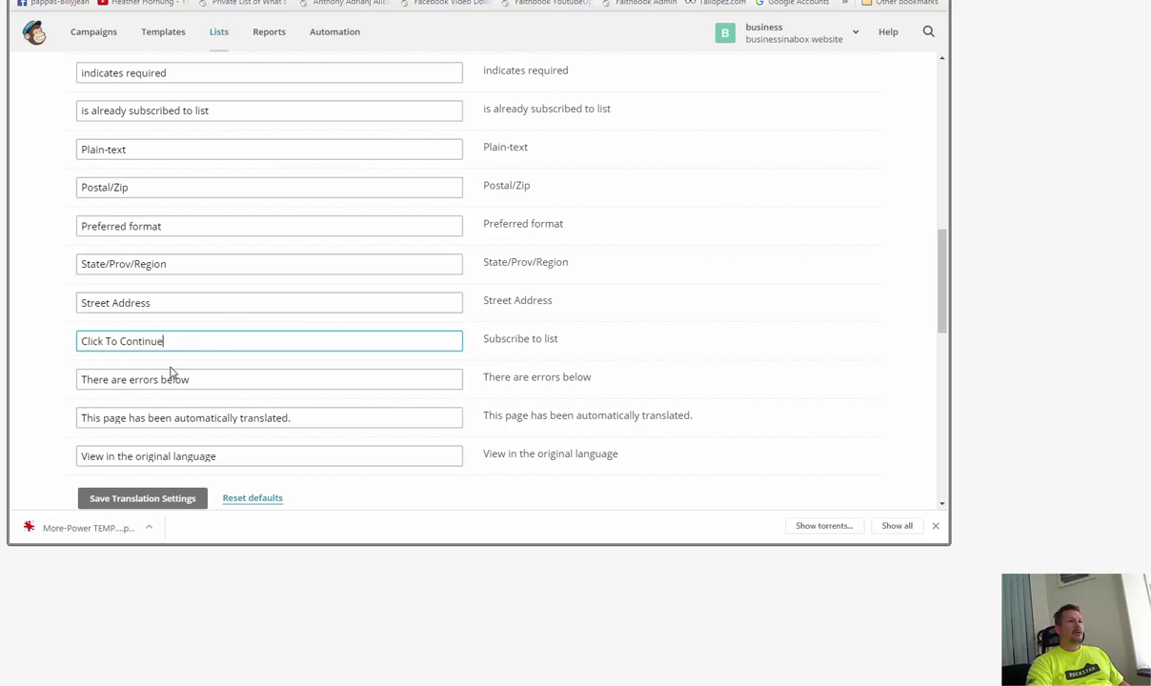
left_click(124, 496)
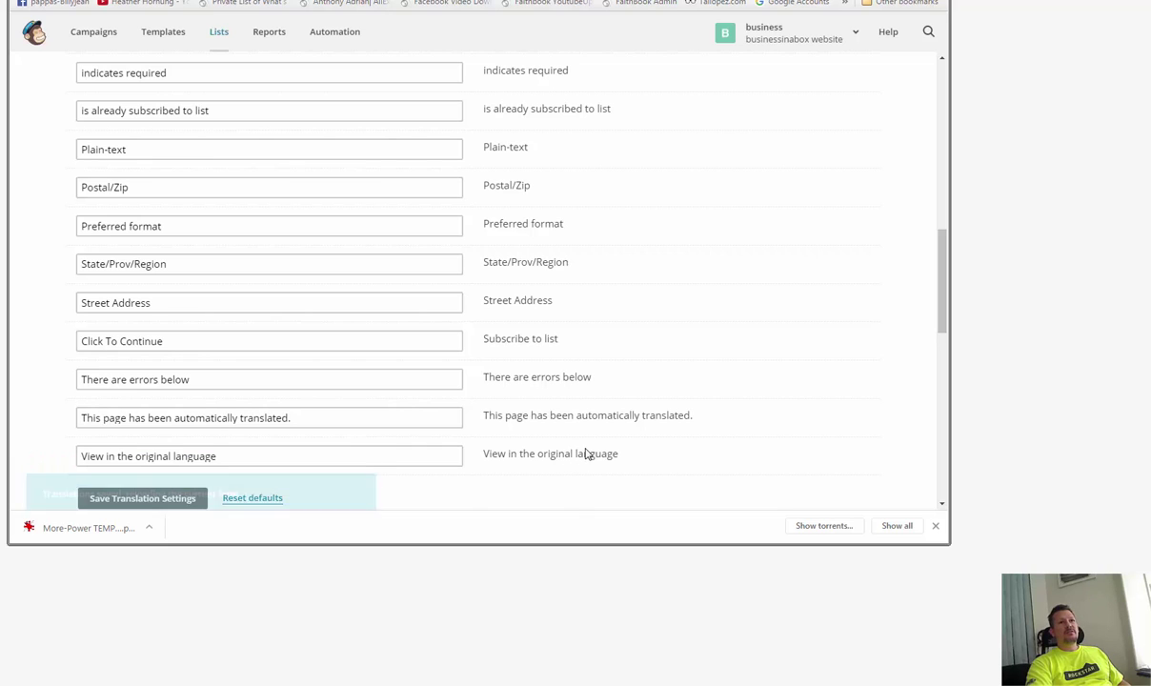
- Check that the preview button reads 'Click To Continue', then select the Signup form URL
scroll(523, 443, "down", 3)
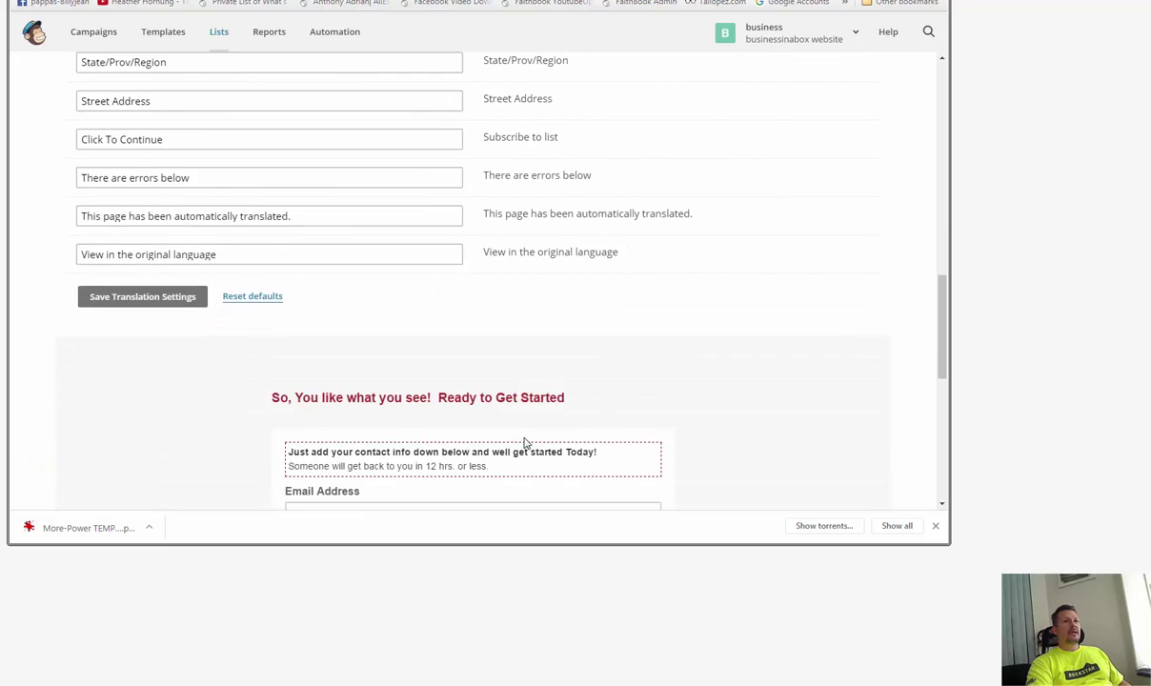
scroll(523, 443, "down", 6)
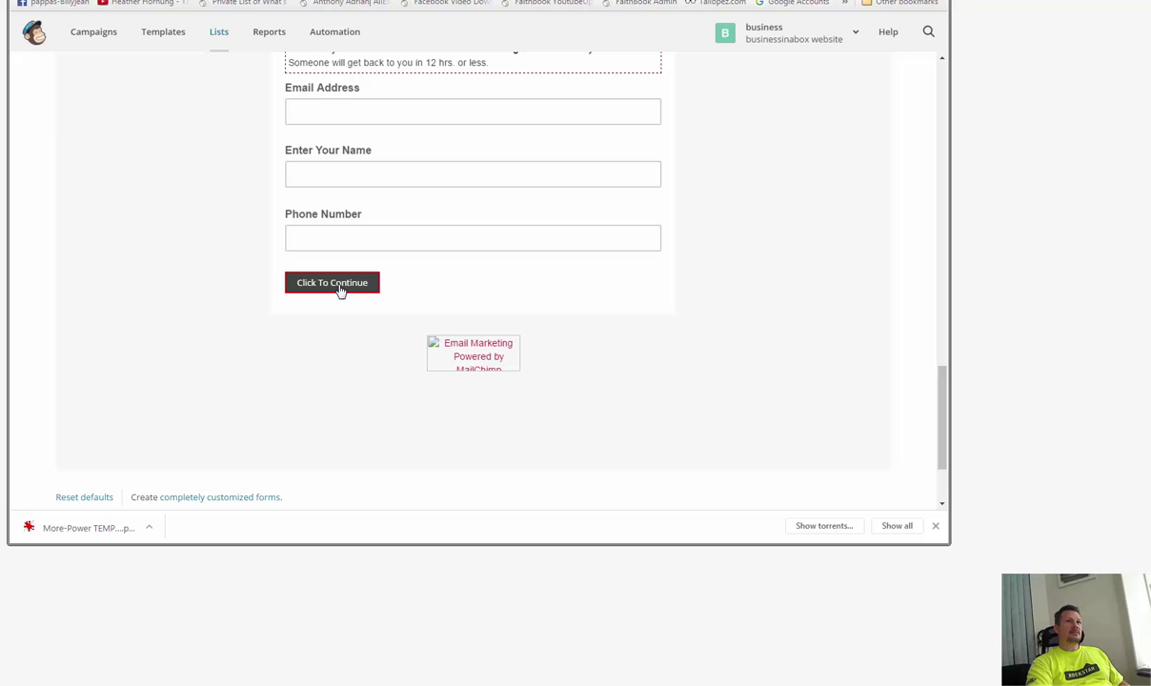
scroll(664, 352, "up", 5)
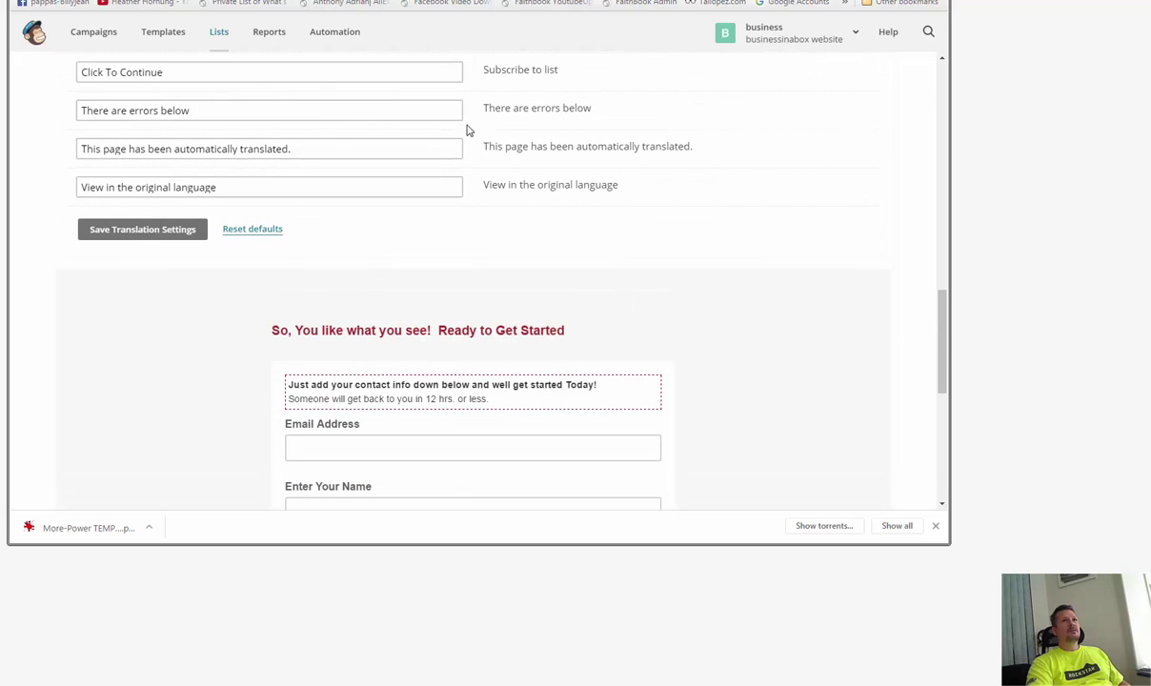
scroll(454, 74, "up", 10)
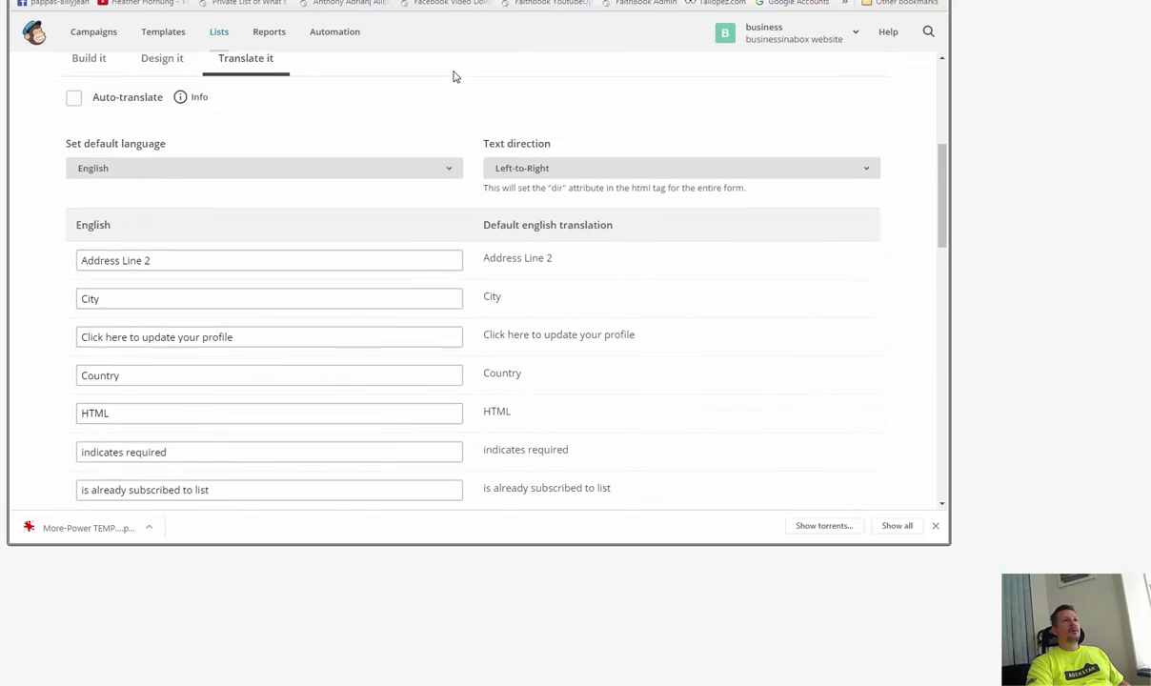
scroll(453, 74, "up", 5)
left_click_drag(178, 370, 59, 369)
- Load the copied form URL in an incognito window and test the 'Click To Continue' button
right_click(82, 373)
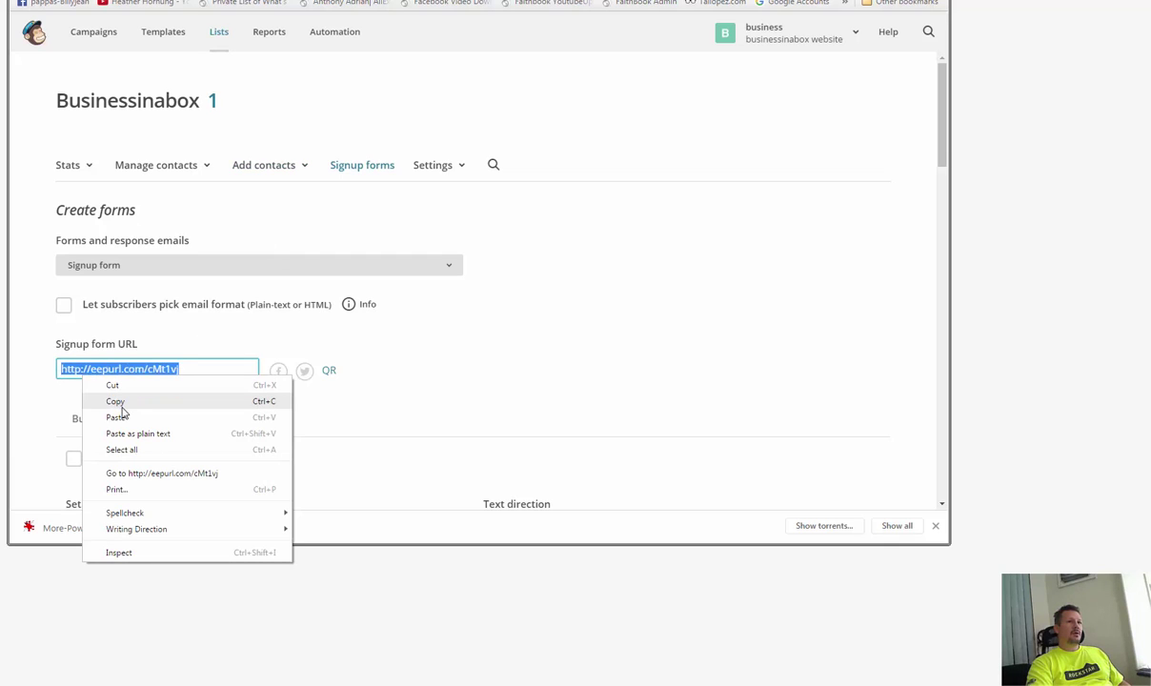
left_click(121, 403)
key("ctrl+shift+n")
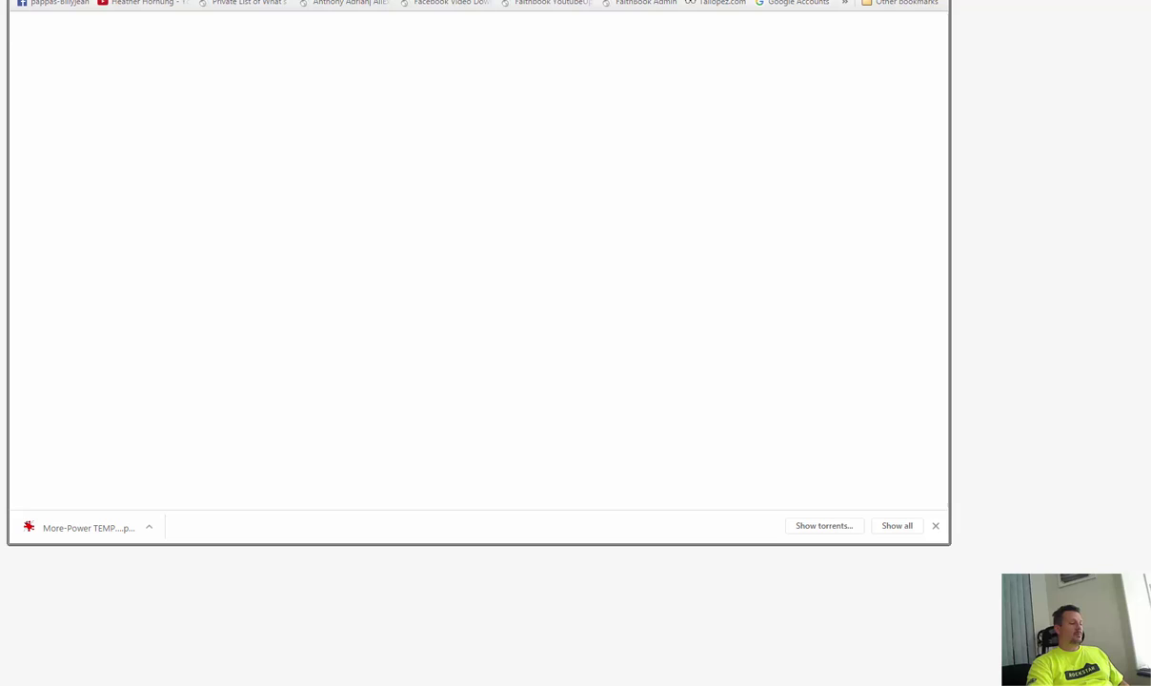
key("ctrl+v")
key("Return")
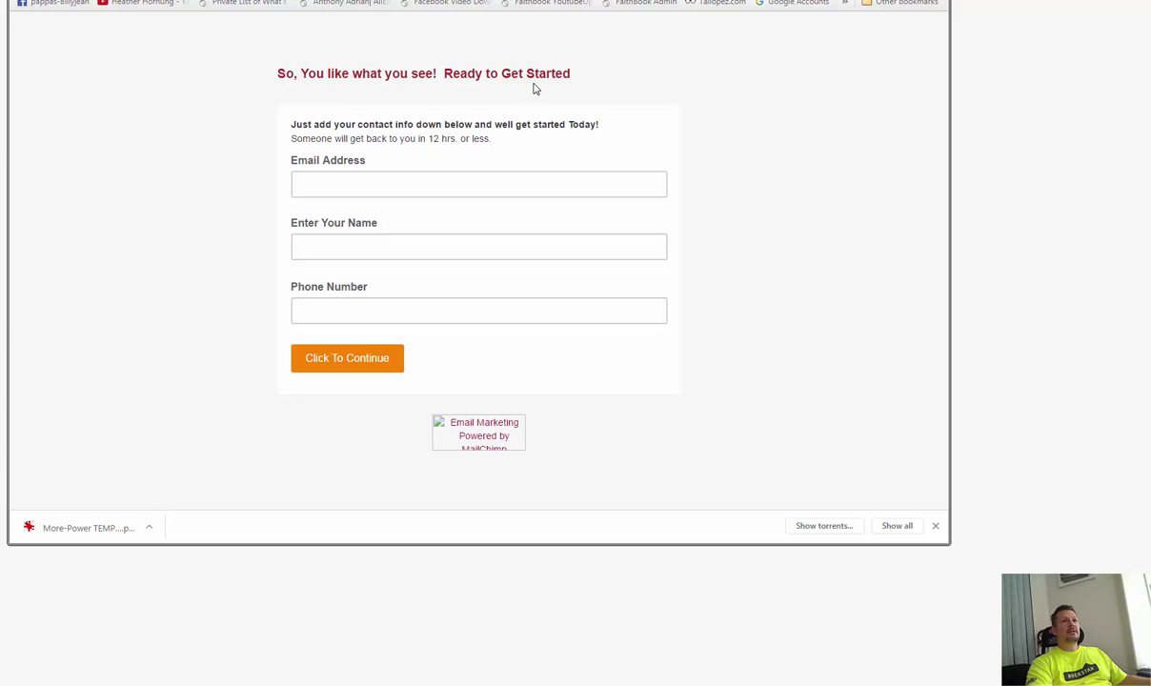
left_click(358, 363)
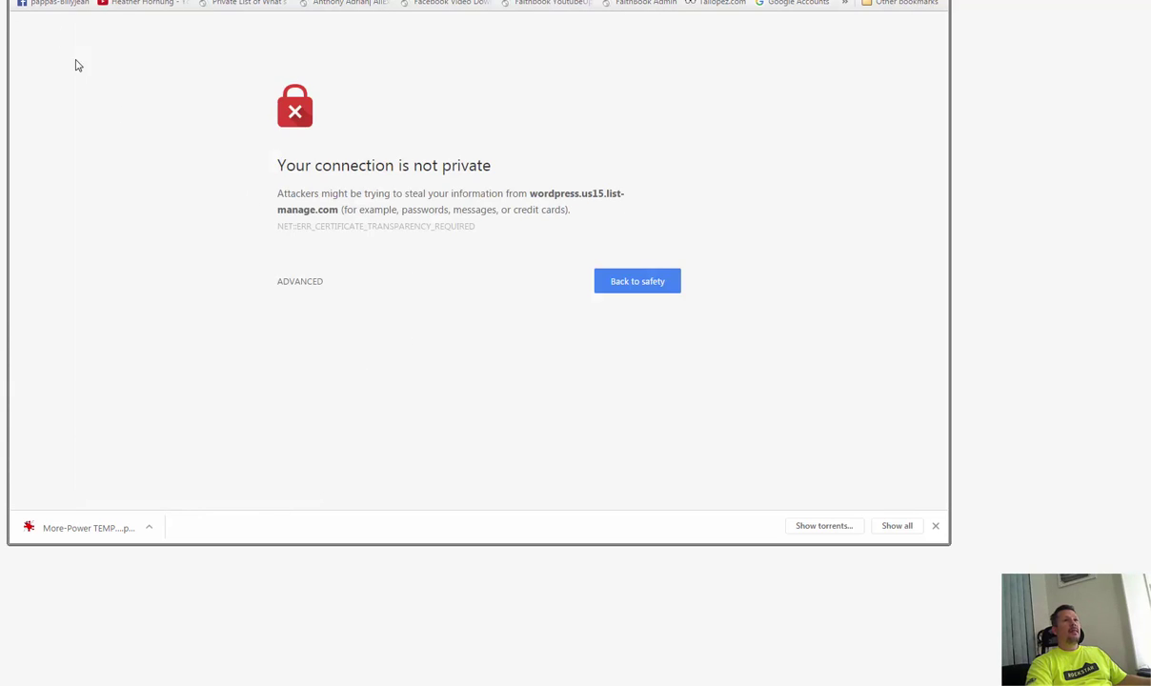
key("alt+Left")
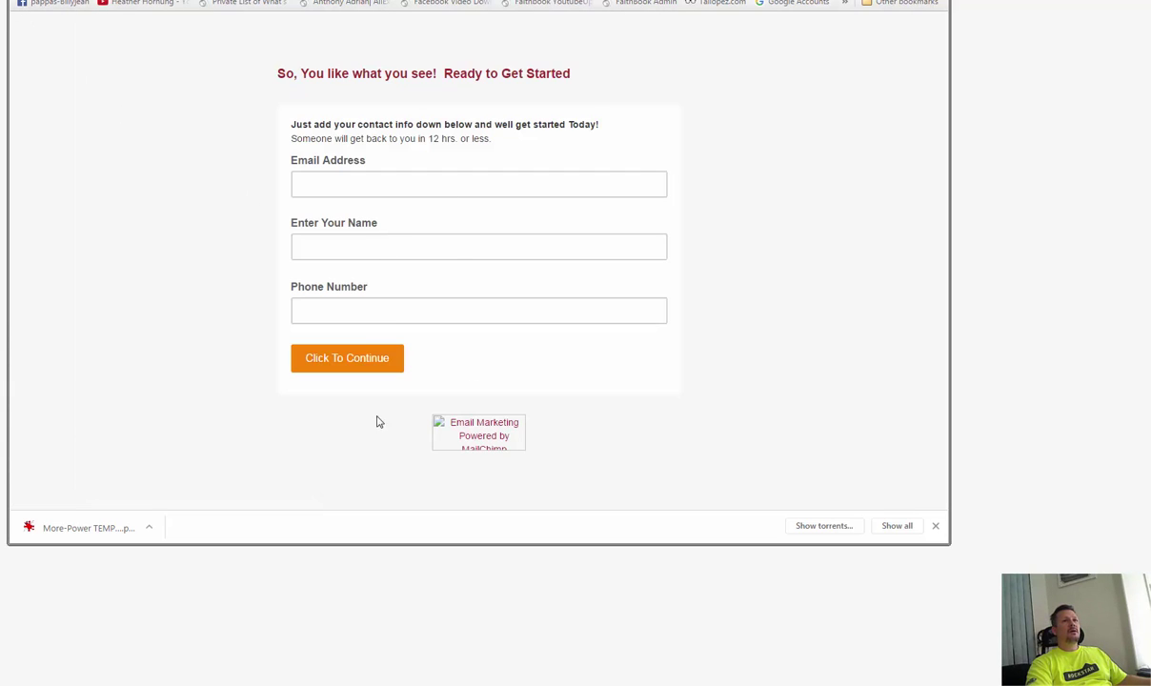